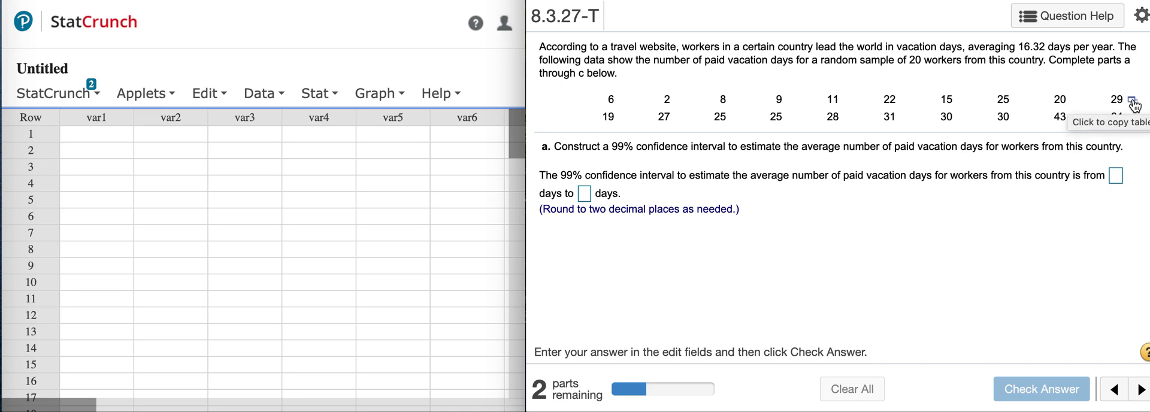
Open the question's vacation-days data table in StatCrunch and place its window beside the question
left_click(1132, 103)
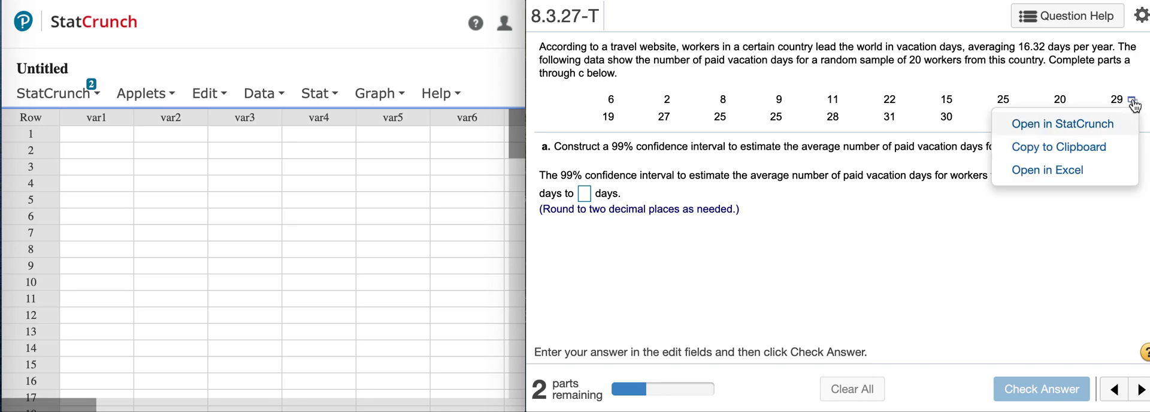
left_click(1082, 125)
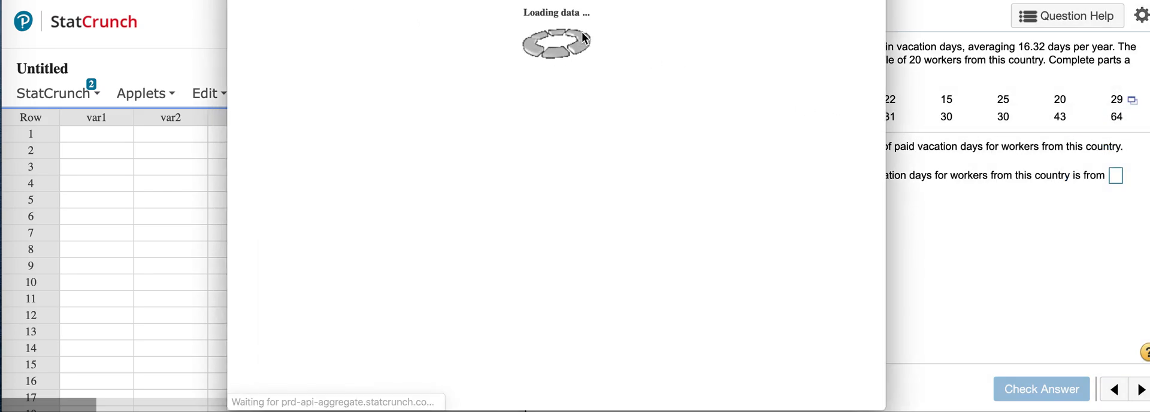
left_click(489, 0)
left_click_drag(539, 0, 630, 0)
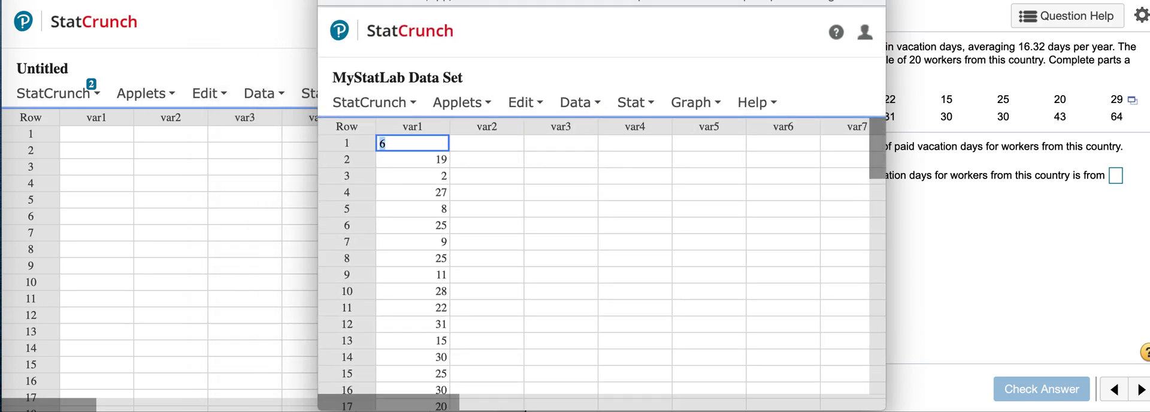
left_click_drag(520, 0, 346, 0)
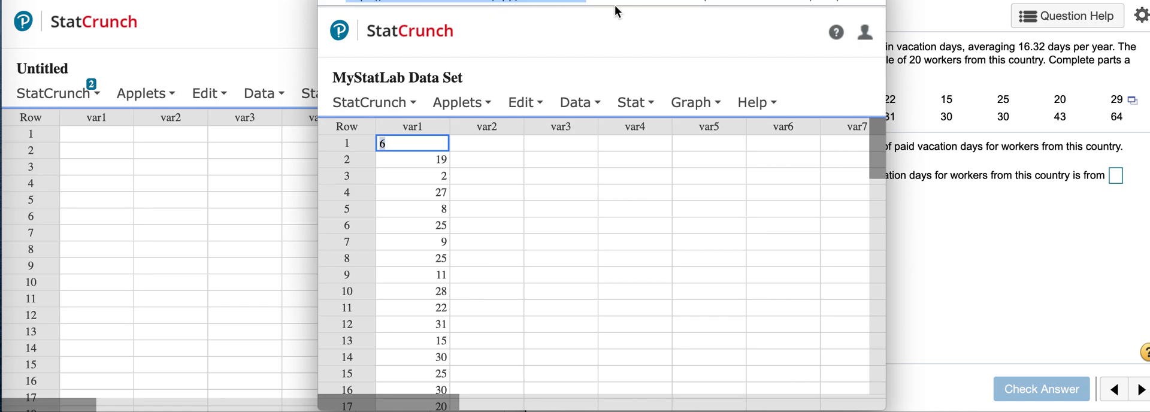
left_click(485, 117)
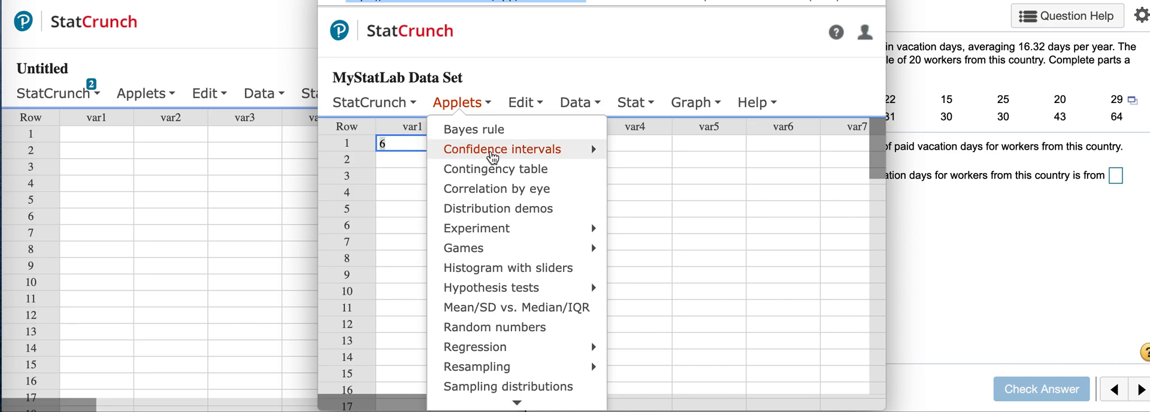
left_click(634, 180)
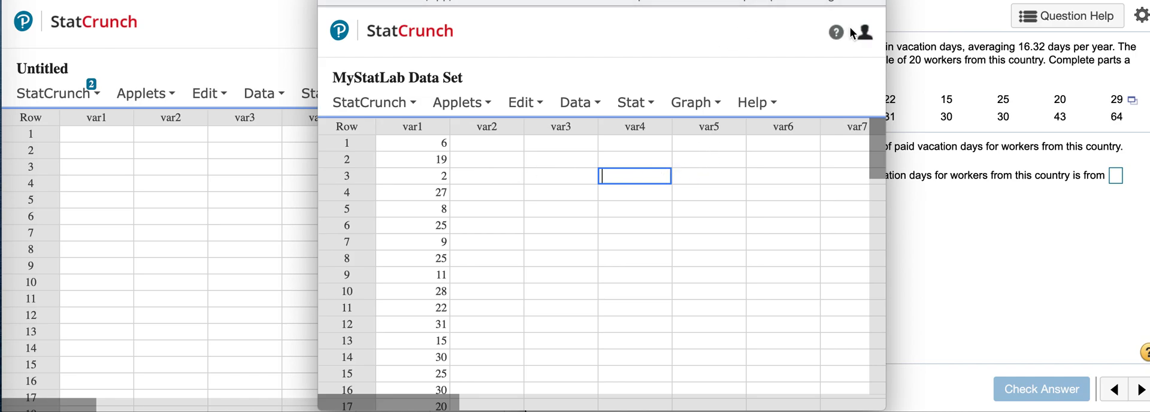
left_click_drag(386, 0, 101, 11)
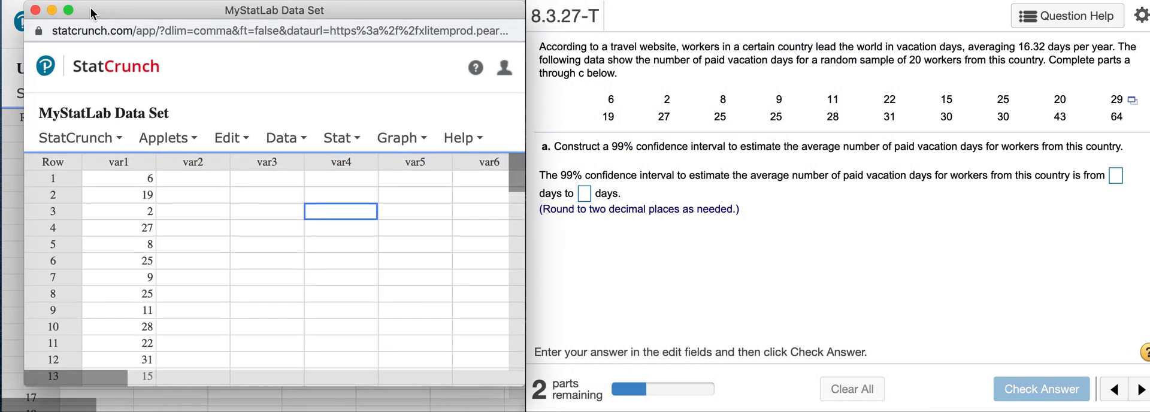
Set up a one-sample T analysis with data using the var1 column
left_click(341, 137)
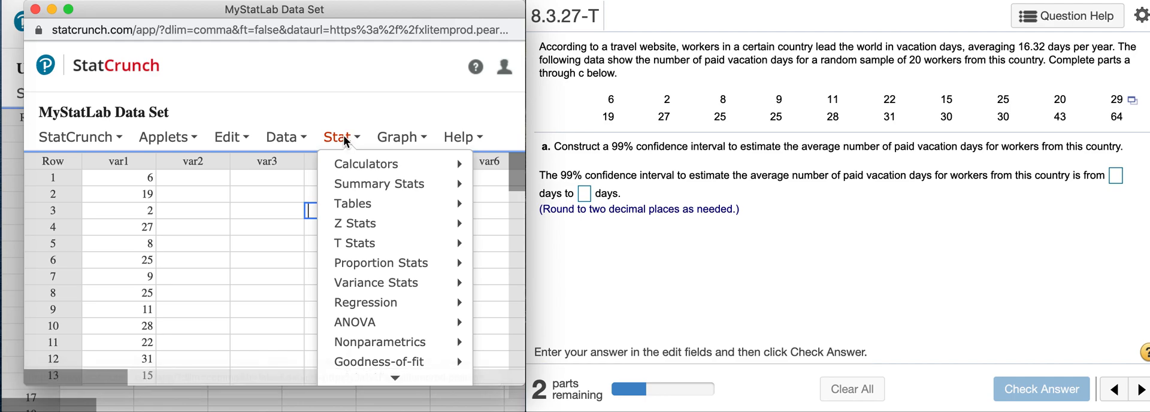
mouse_move(362, 243)
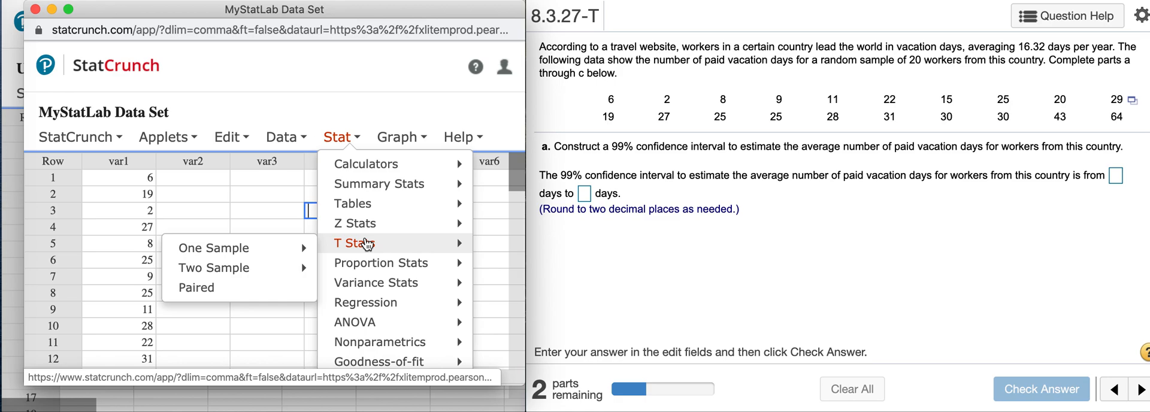
mouse_move(287, 254)
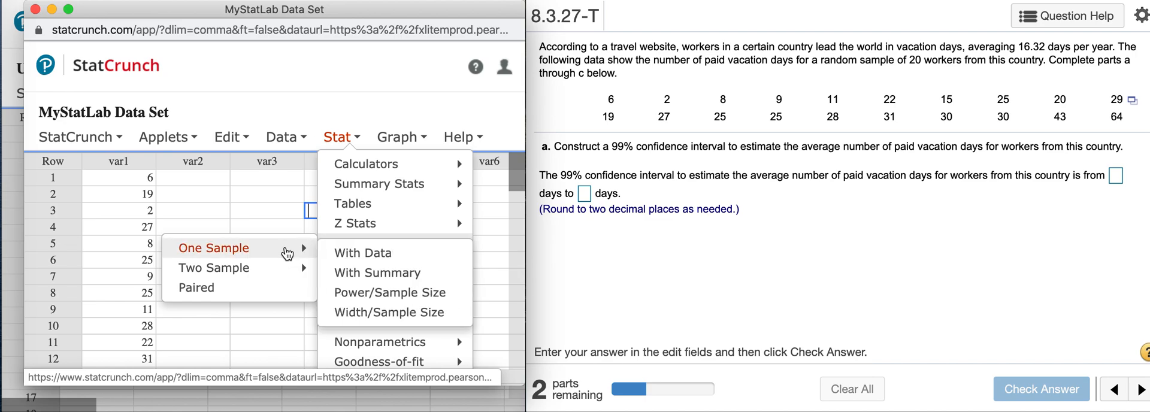
left_click(355, 256)
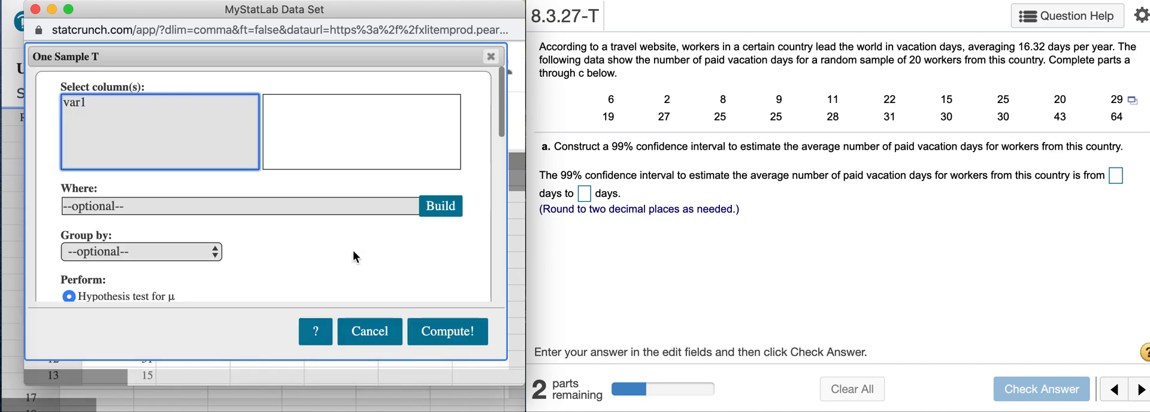
left_click(88, 104)
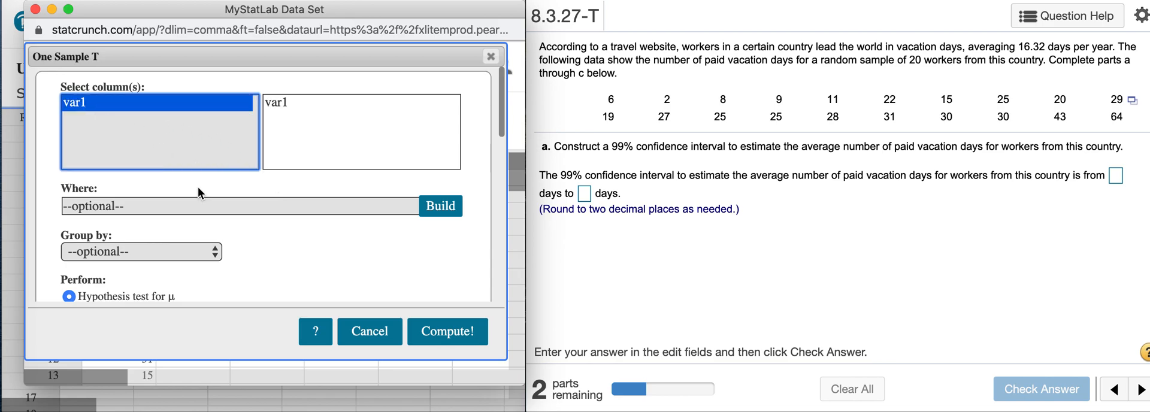
Have the analysis perform a confidence interval for μ at level 0.99
scroll(207, 215, "down", 6)
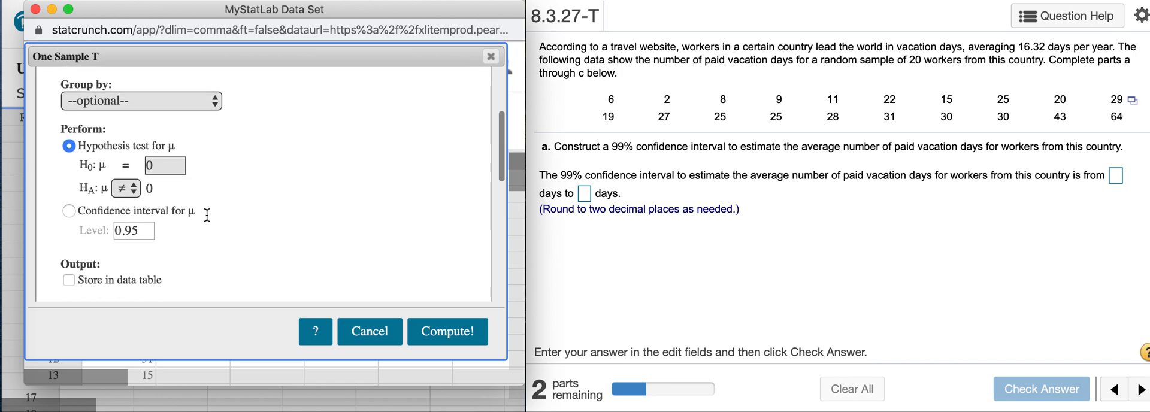
left_click(69, 181)
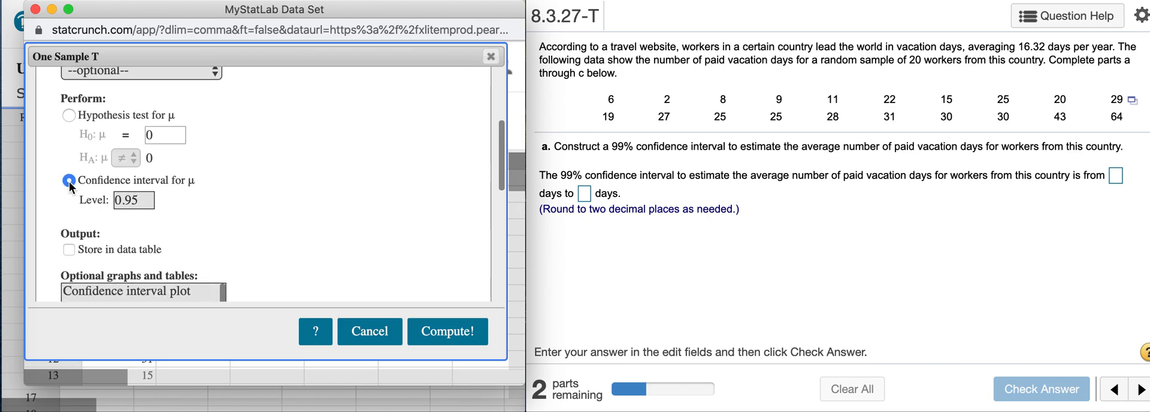
left_click(149, 200)
key("BackSpace")
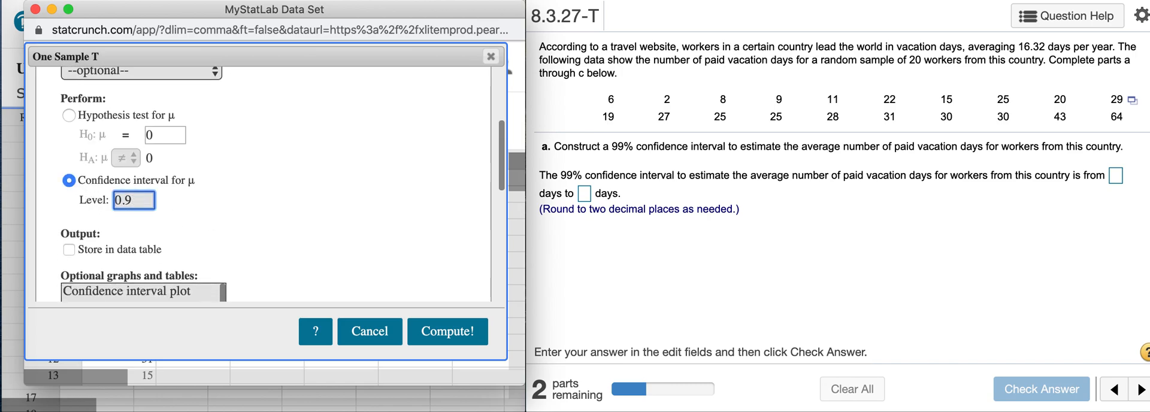
type("9")
Include the confidence interval plot and QQ plot, compute the analysis, and widen the results window to show both limits
scroll(289, 232, "down", 3)
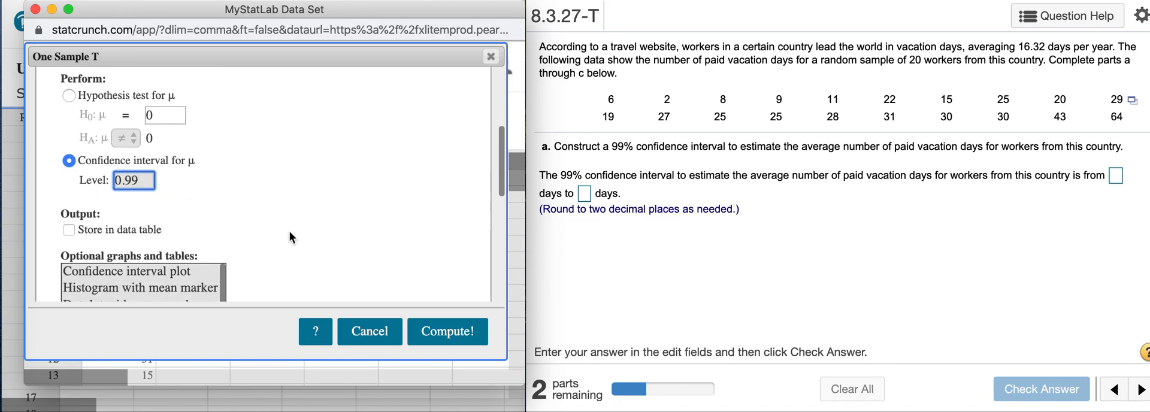
scroll(289, 233, "down", 1)
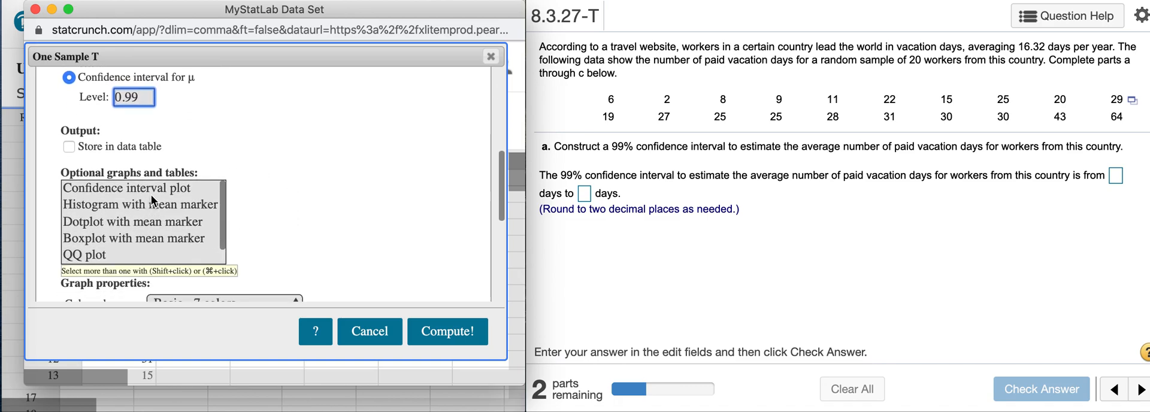
scroll(129, 203, "up", 2)
scroll(130, 203, "down", 3)
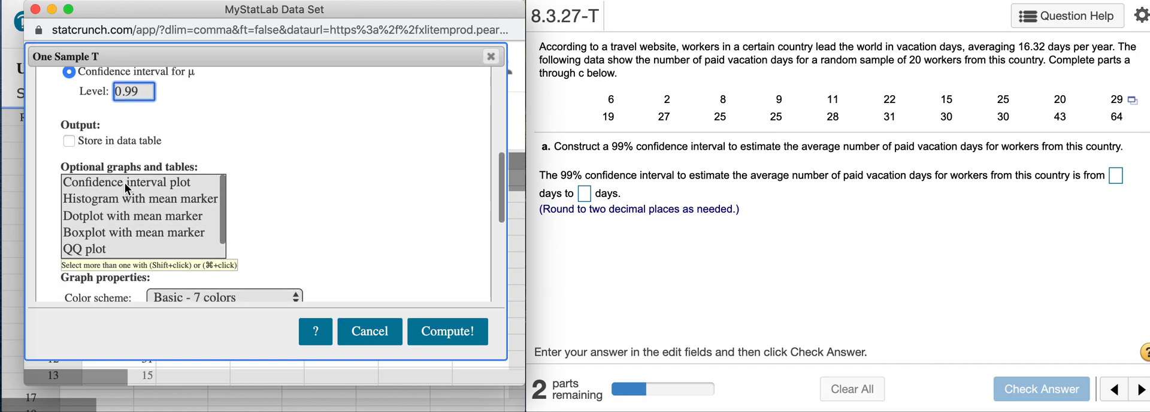
left_click(124, 182)
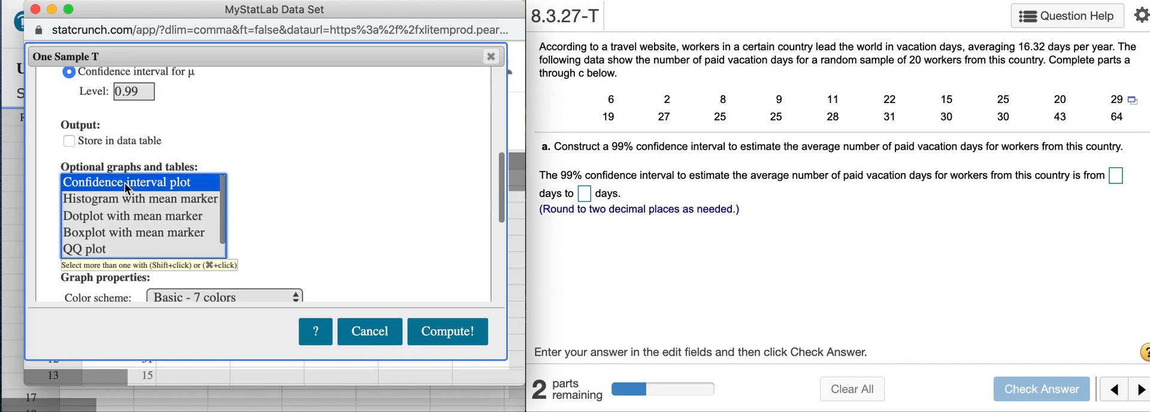
left_click(96, 252, "super")
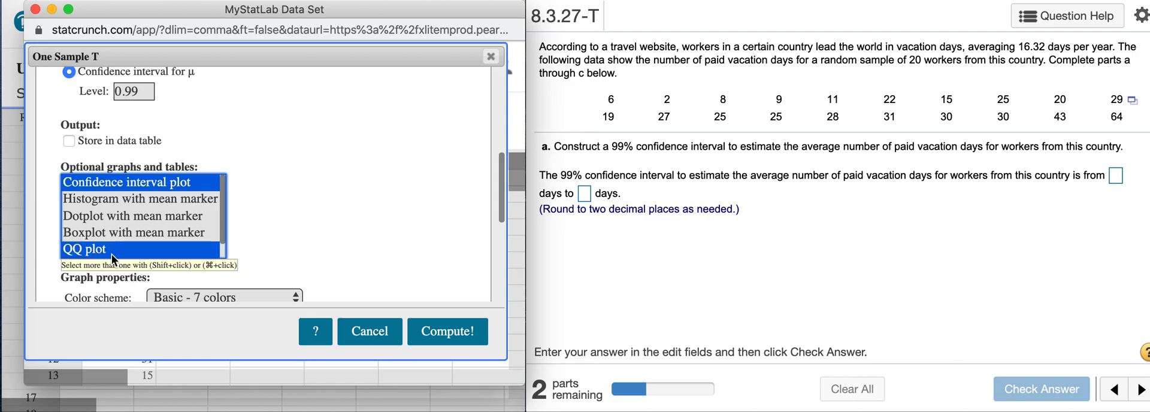
left_click(448, 336)
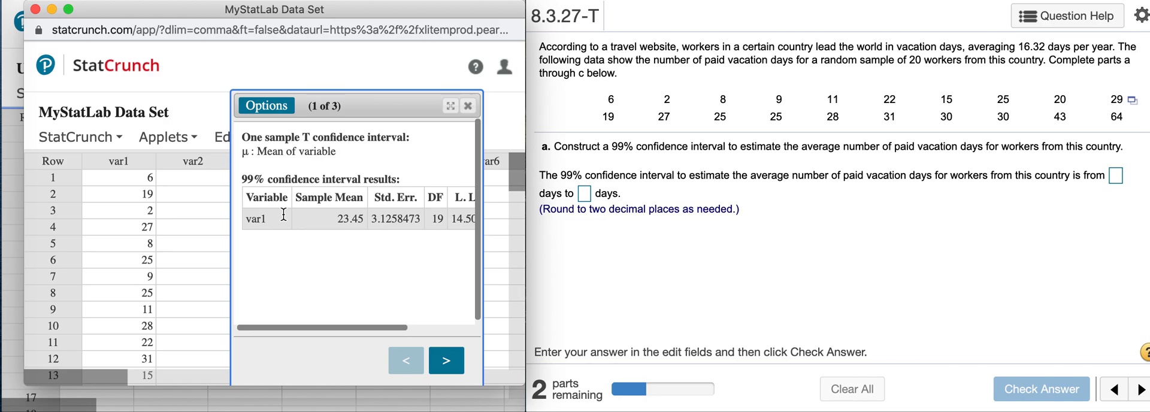
left_click_drag(232, 213, 59, 181)
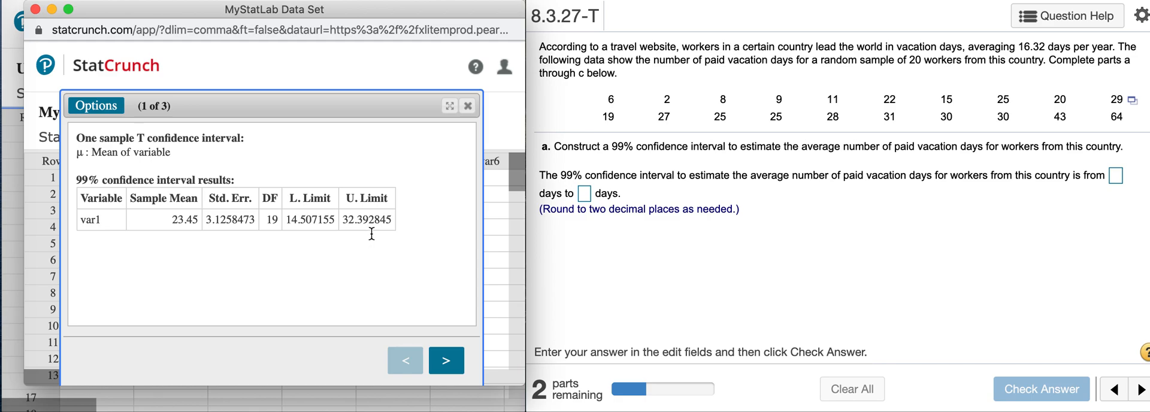
Answer part a with the interval from 14.51 to 32.39 days and check the answer
left_click(1115, 176)
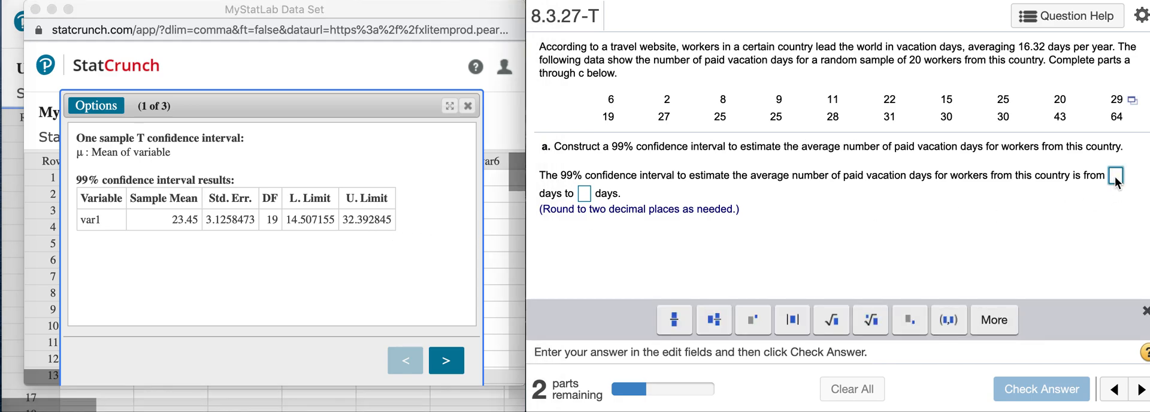
type("14.51")
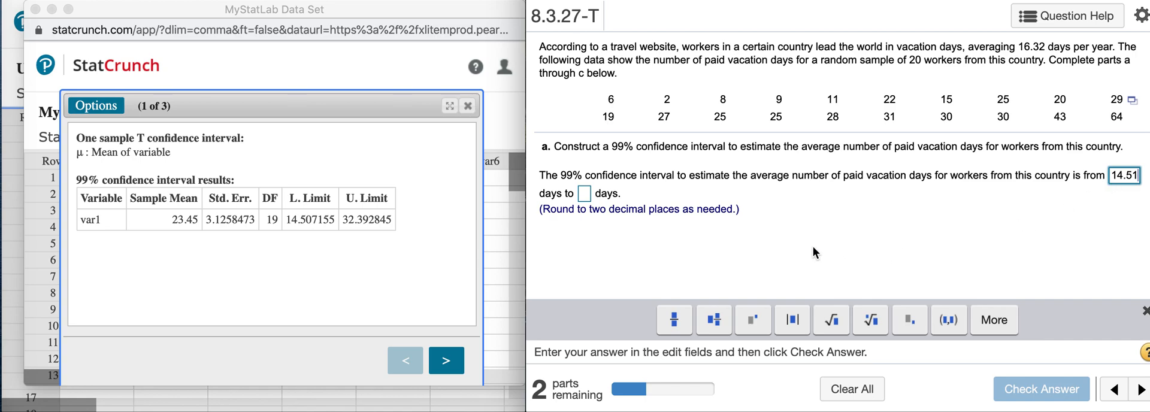
left_click(584, 192)
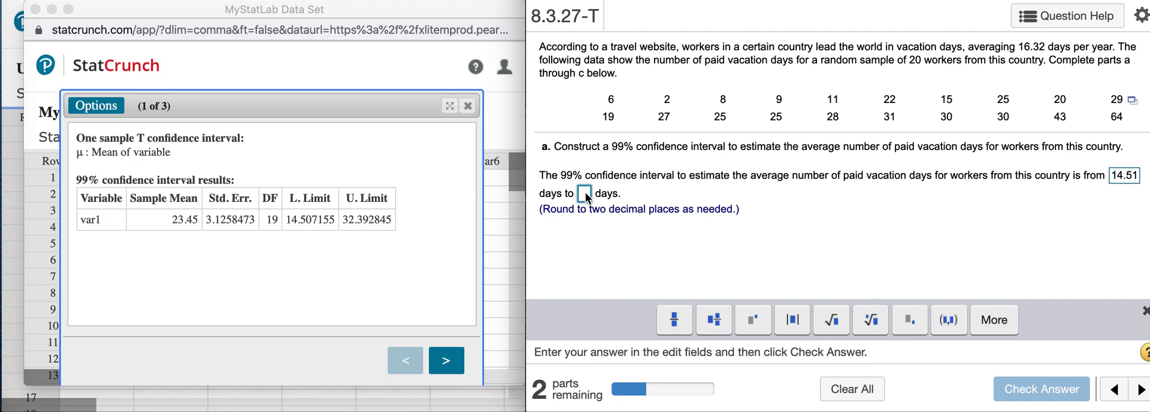
type("32.")
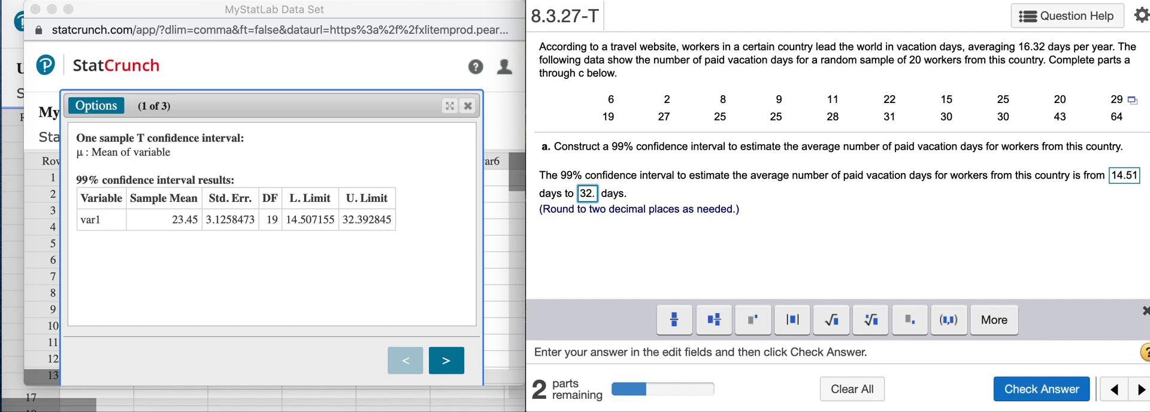
type("39")
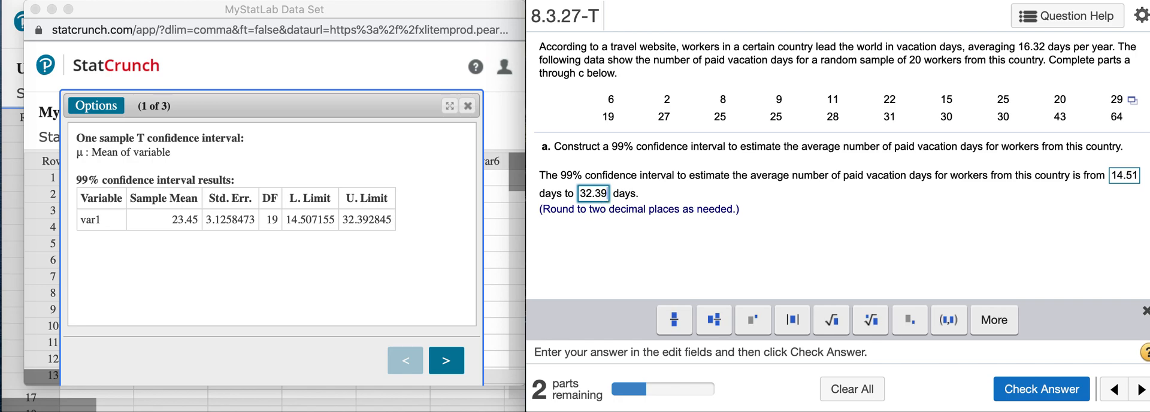
left_click(1043, 389)
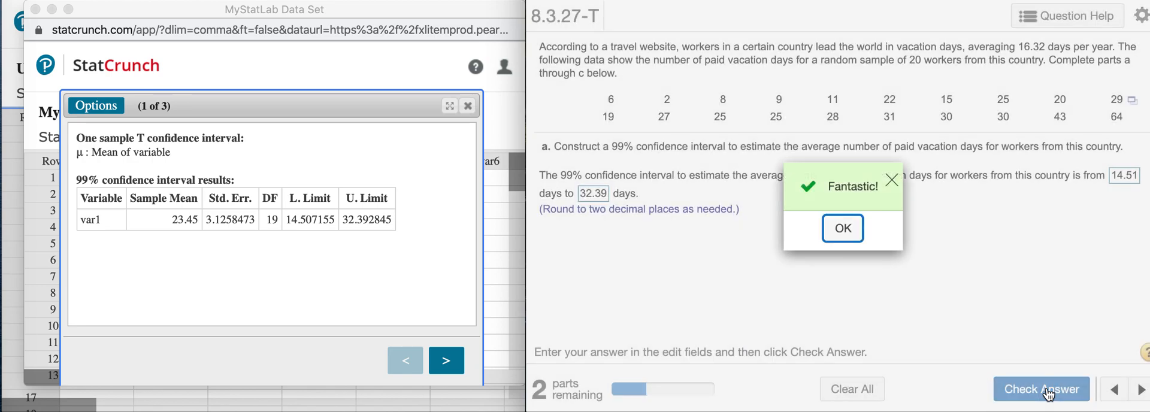
left_click(844, 233)
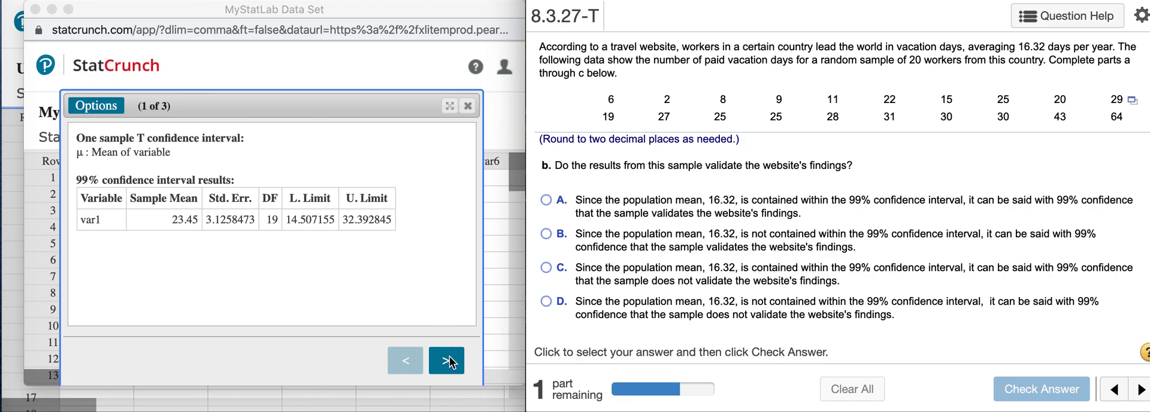
Answer part b with option A, that 16.32 is within the interval and the sample validates the findings, and check it
left_click(550, 199)
left_click(1041, 389)
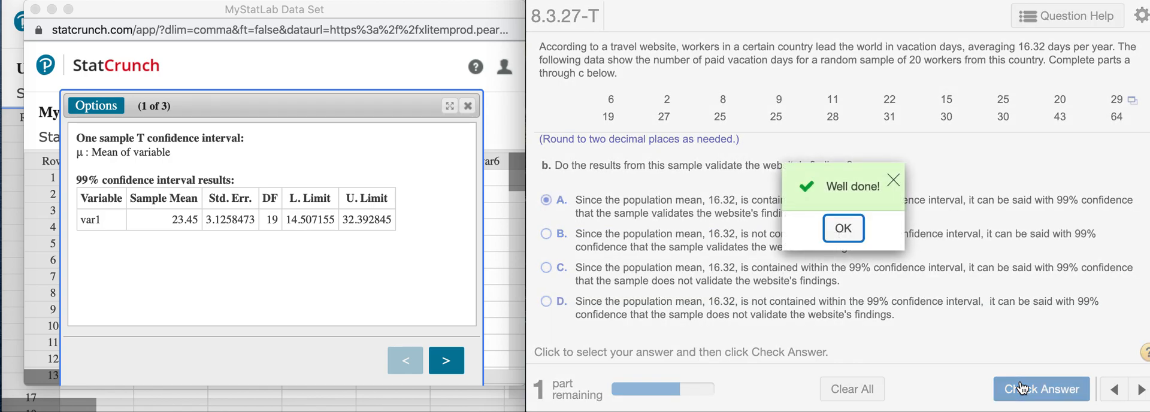
left_click(843, 229)
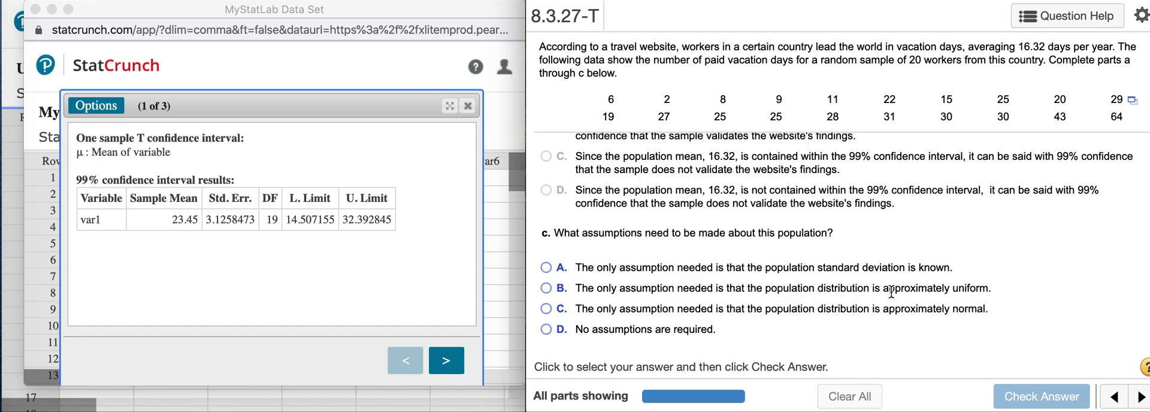
Answer part c with option C, an approximately normal population, and check it after reviewing the QQ plot of var1
left_click(547, 308)
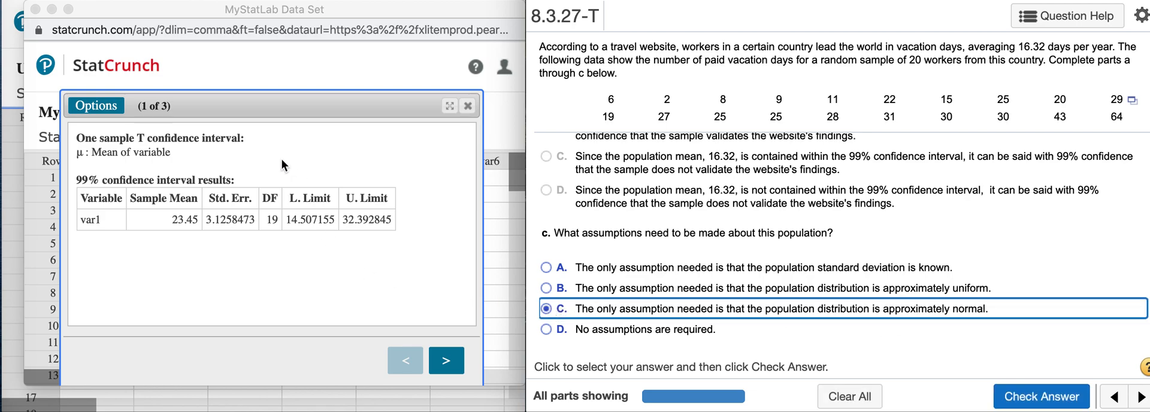
left_click(445, 362)
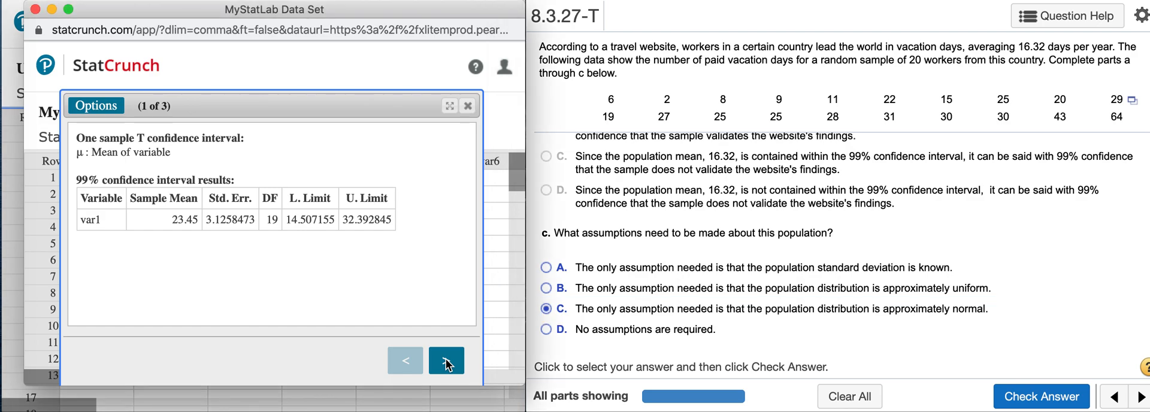
left_click(446, 362)
left_click(446, 362)
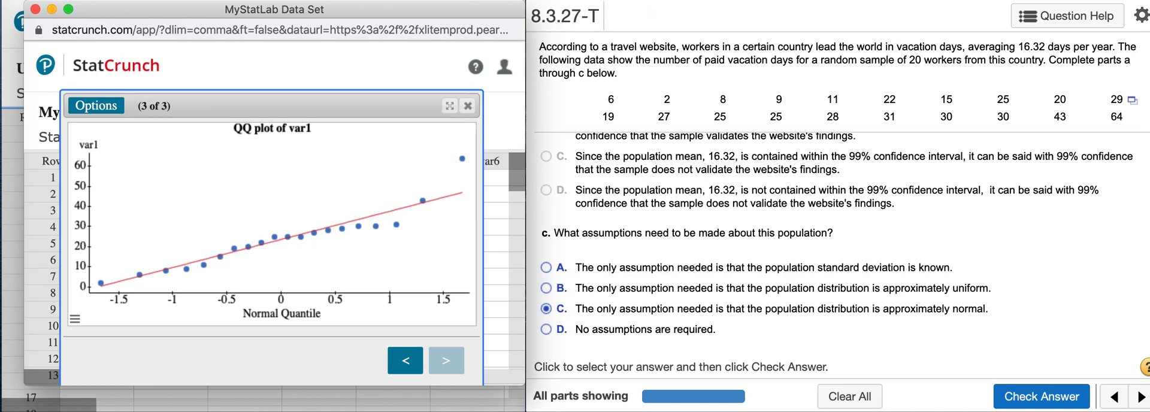
left_click(1059, 402)
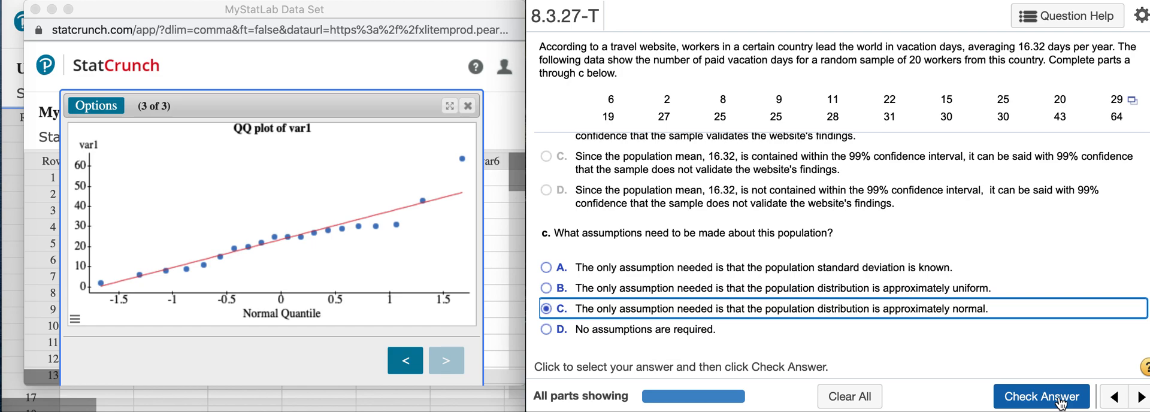
left_click(1059, 403)
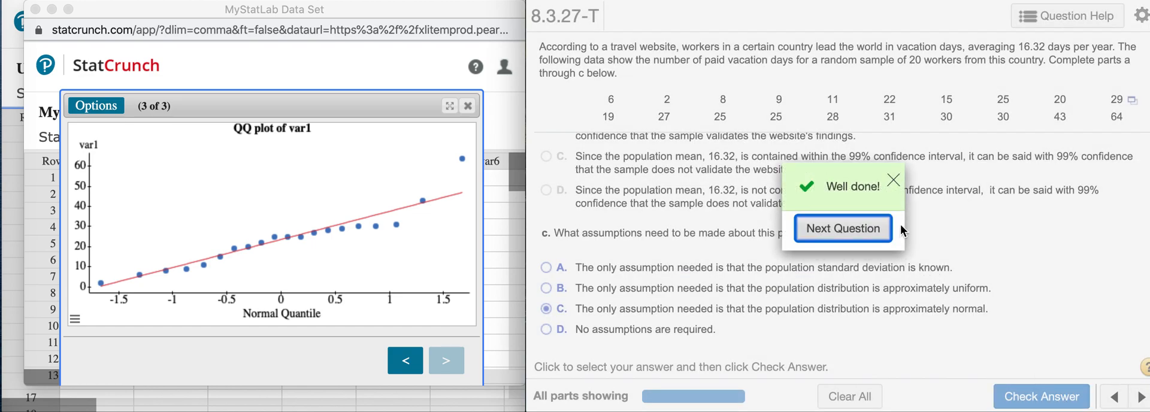